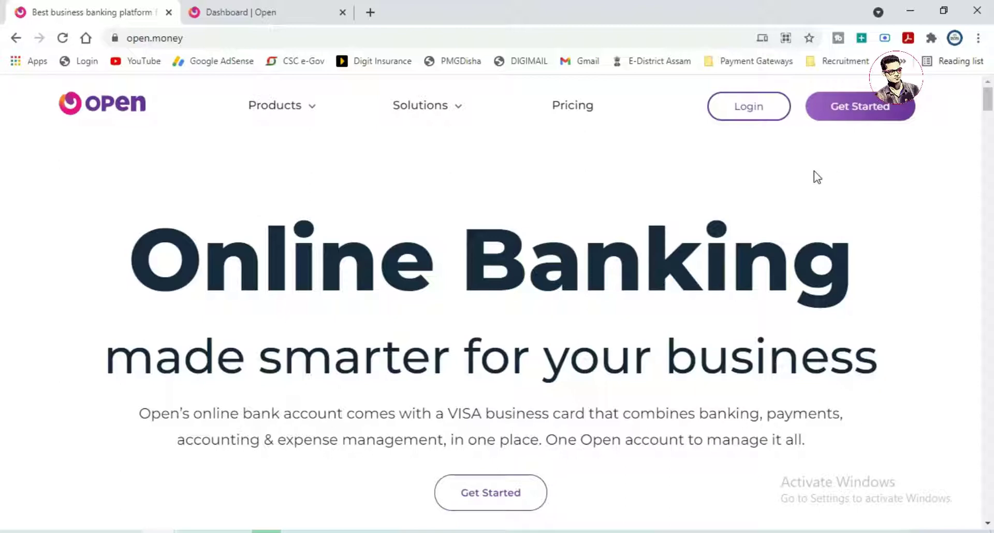
Log in to the Open account and start linking a partner bank account from the Banking page.
left_click(749, 109)
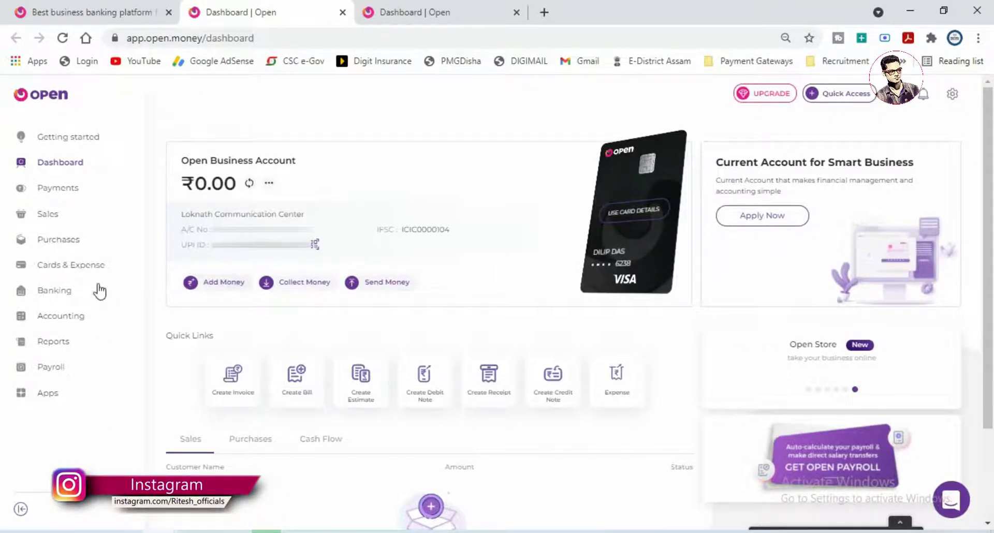
left_click(67, 294)
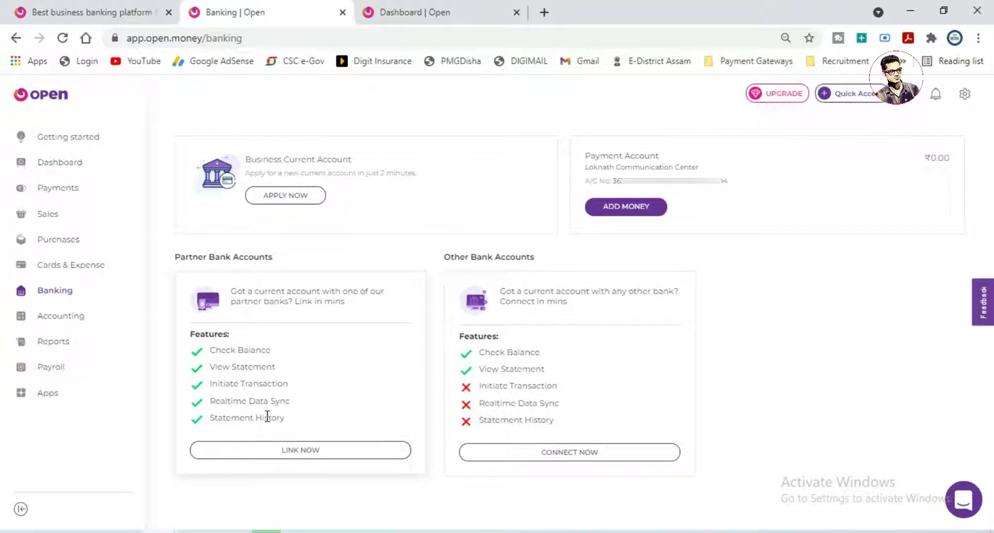
left_click(308, 456)
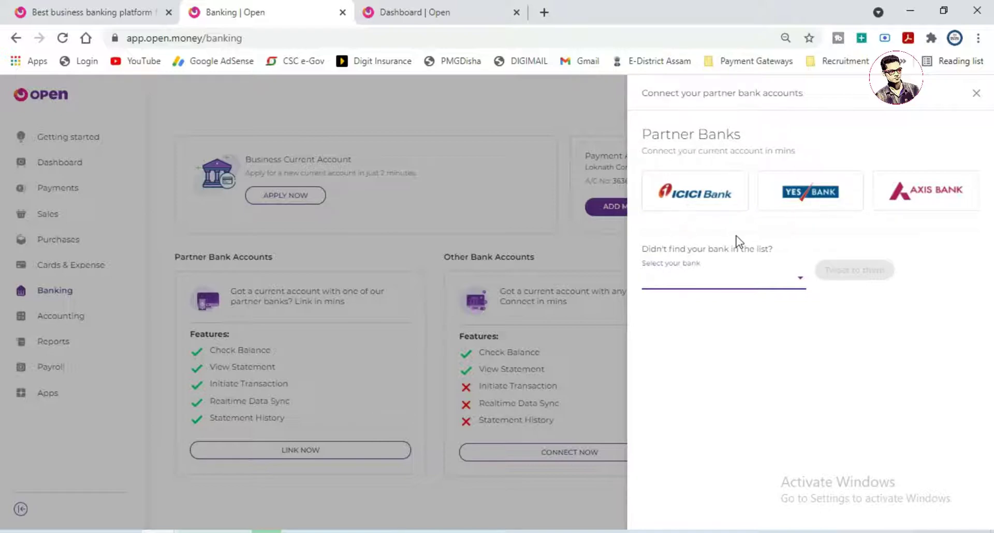
Browse the list of banks outside the partner banks and close it without choosing one.
left_click(787, 279)
left_click(787, 278)
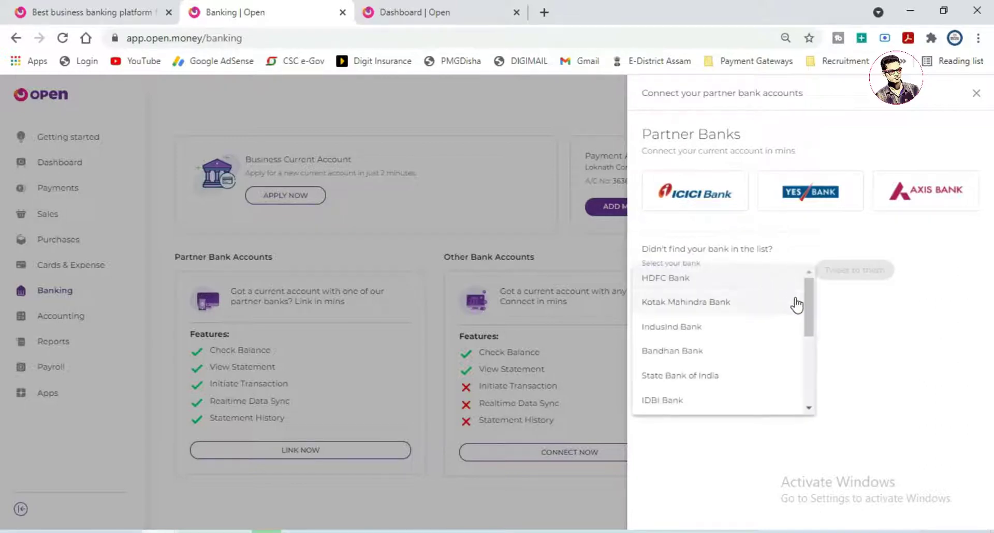
left_click_drag(809, 306, 825, 355)
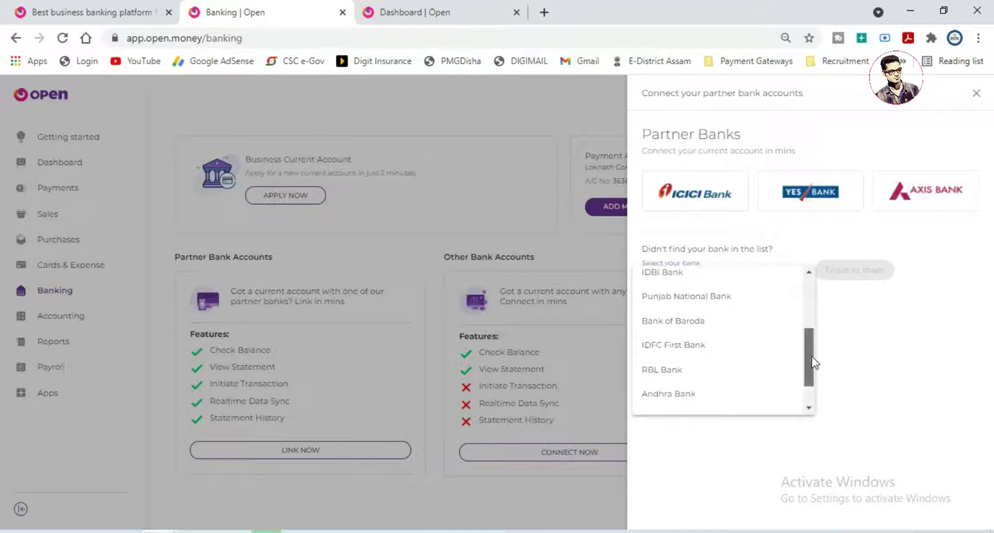
left_click(852, 360)
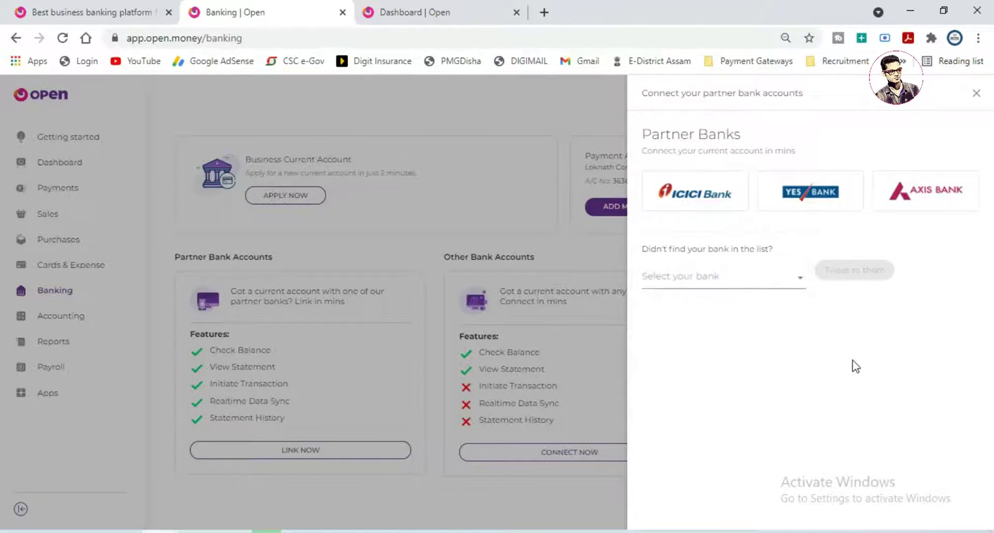
Choose ICICI Bank, fill in the corporate, user, account and login ID details, and submit the account link request.
left_click(710, 210)
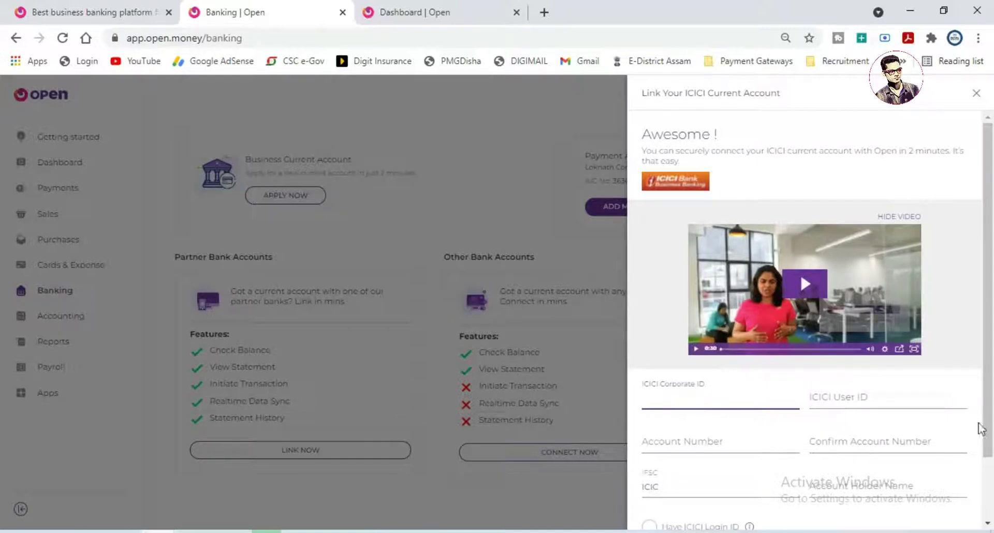
left_click_drag(990, 428, 990, 488)
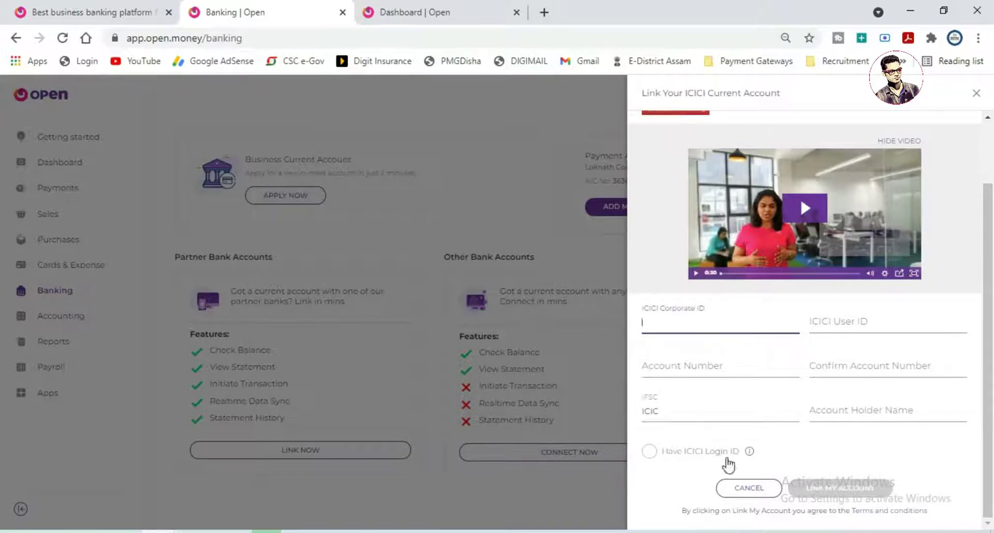
left_click(653, 458)
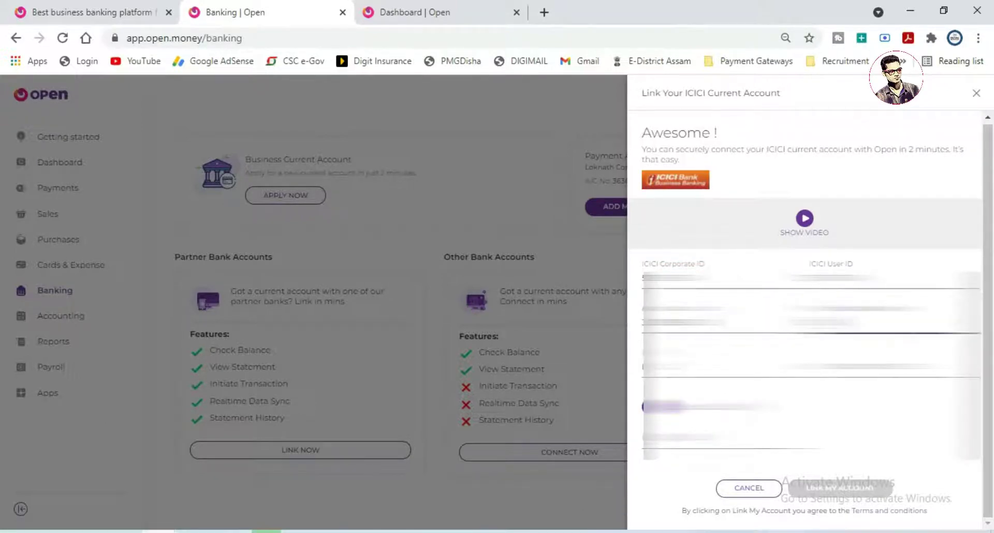
key("Tab")
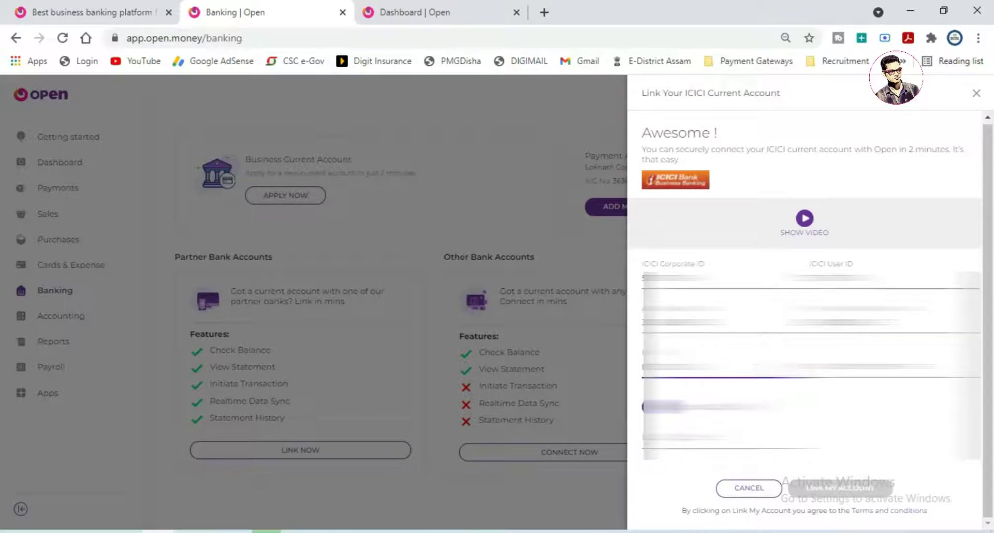
key("Tab")
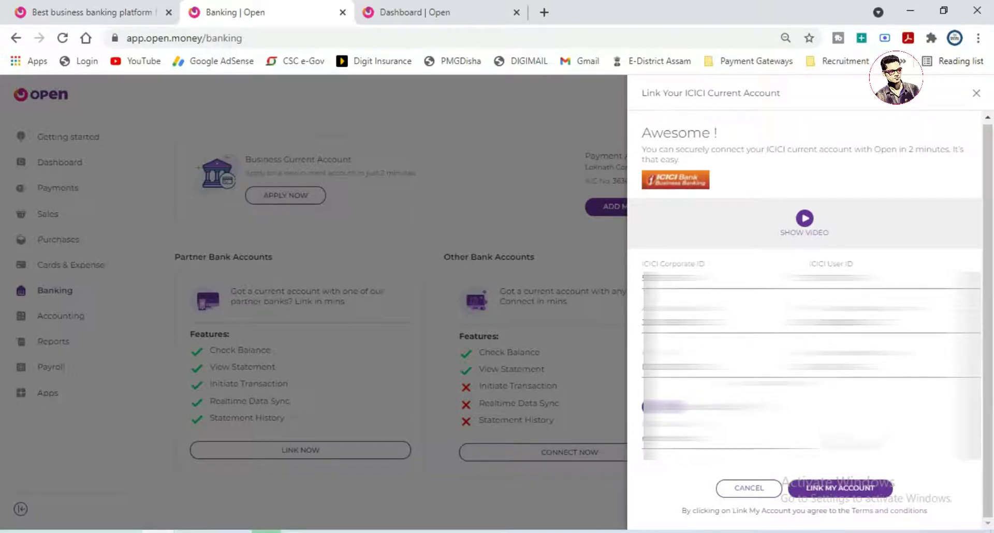
left_click(838, 492)
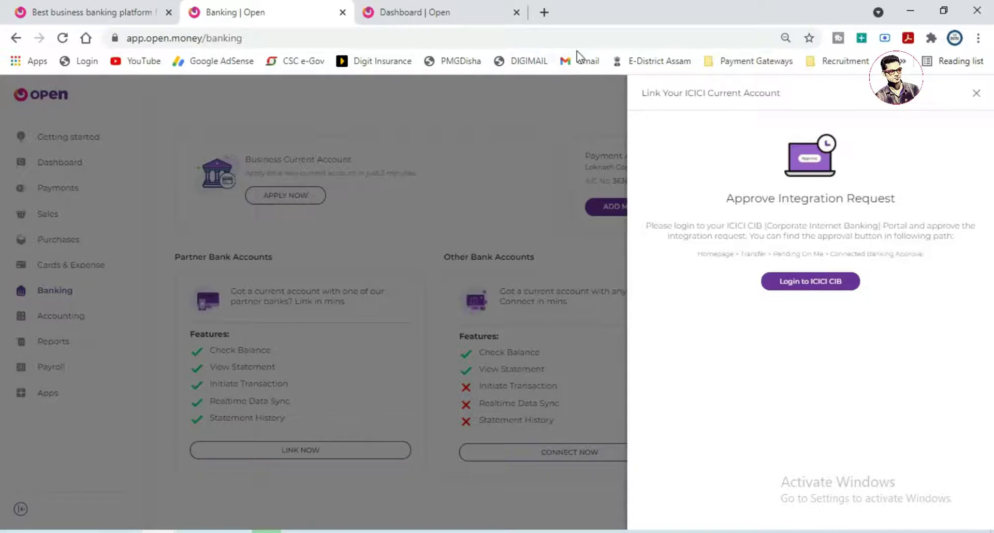
Switch to the ICICI corporate banking portal and open its Connected Banking Approvals page.
left_click(545, 13)
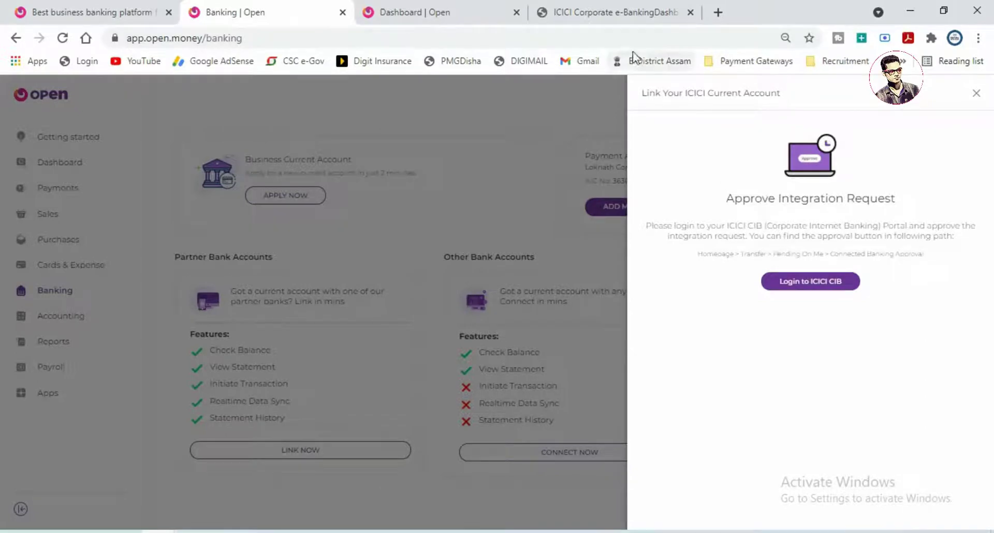
left_click(614, 20)
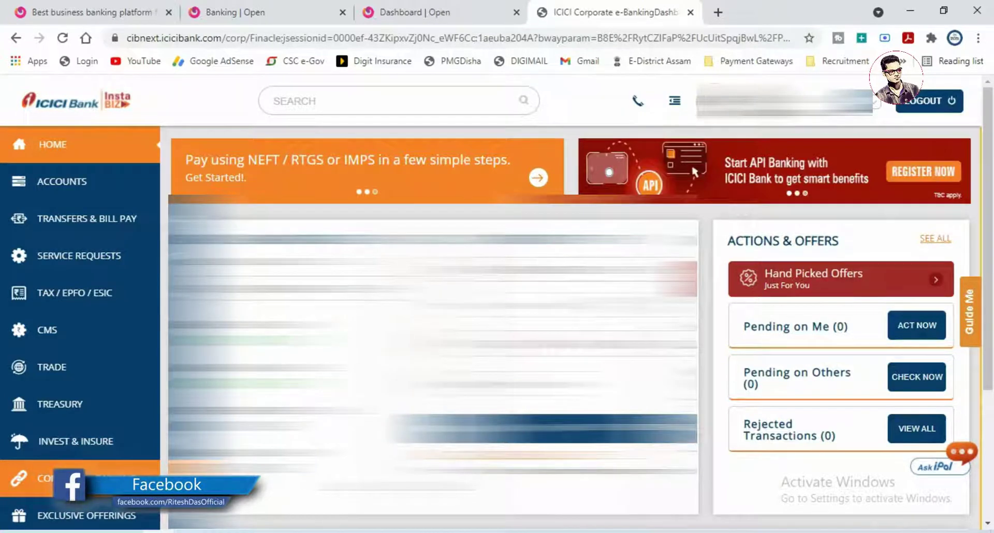
left_click(78, 481)
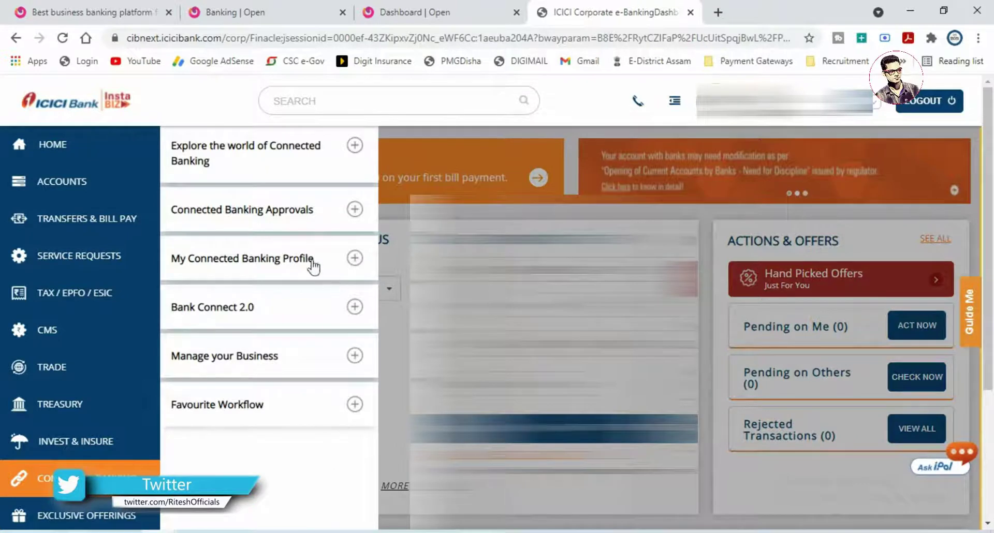
left_click(354, 210)
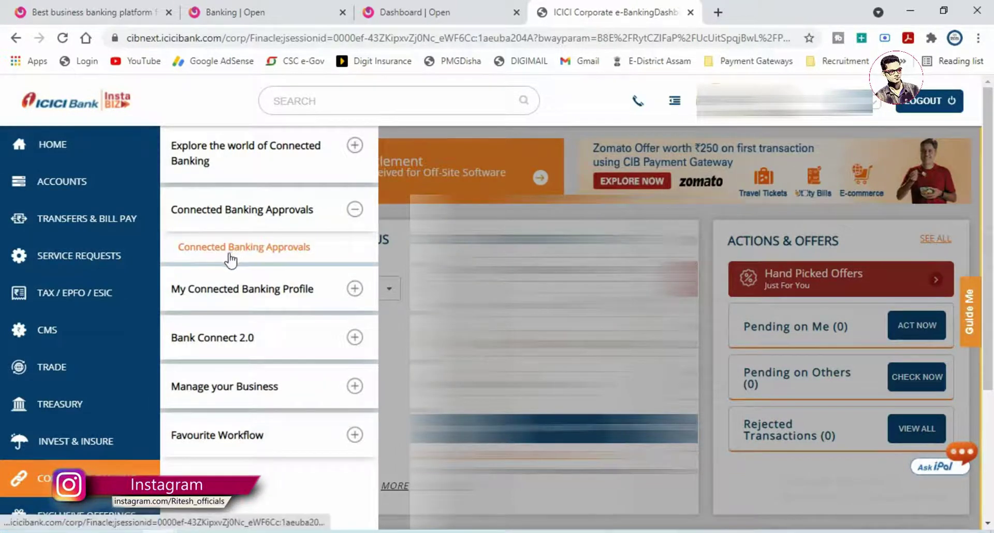
left_click(267, 248)
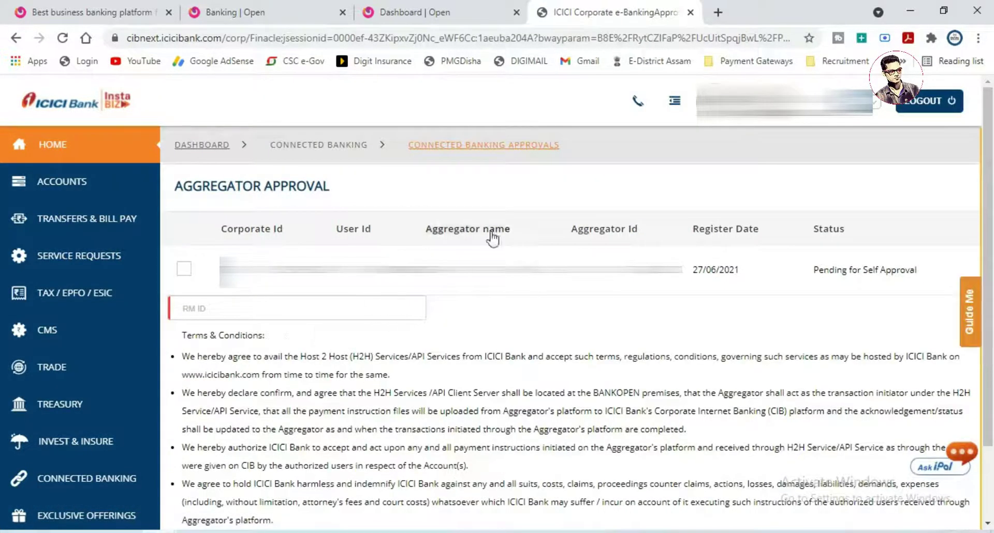
Select the aggregator request registered on 27/06/2021 that is pending self approval and approve it.
left_click(185, 269)
left_click(233, 308)
scroll(515, 310, "down", 3)
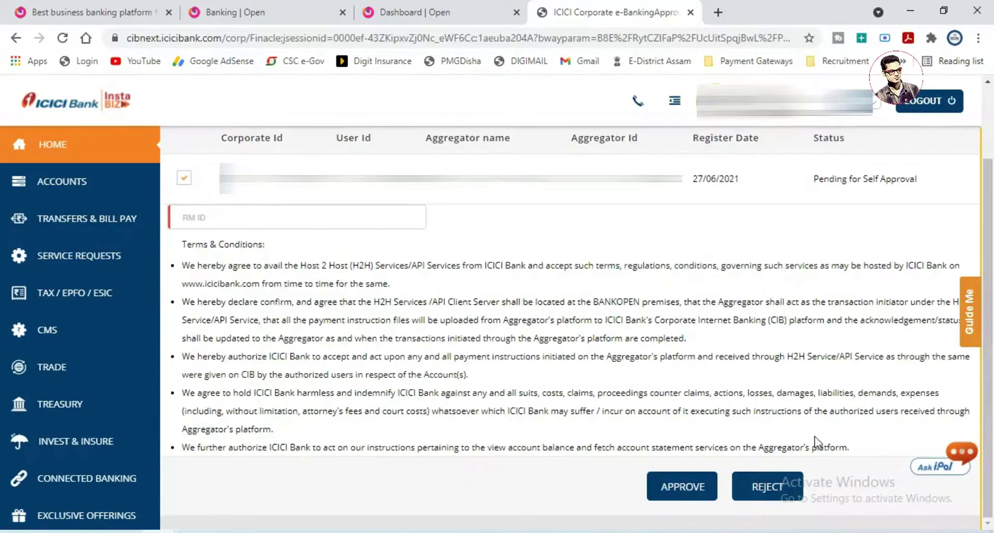
left_click(679, 490)
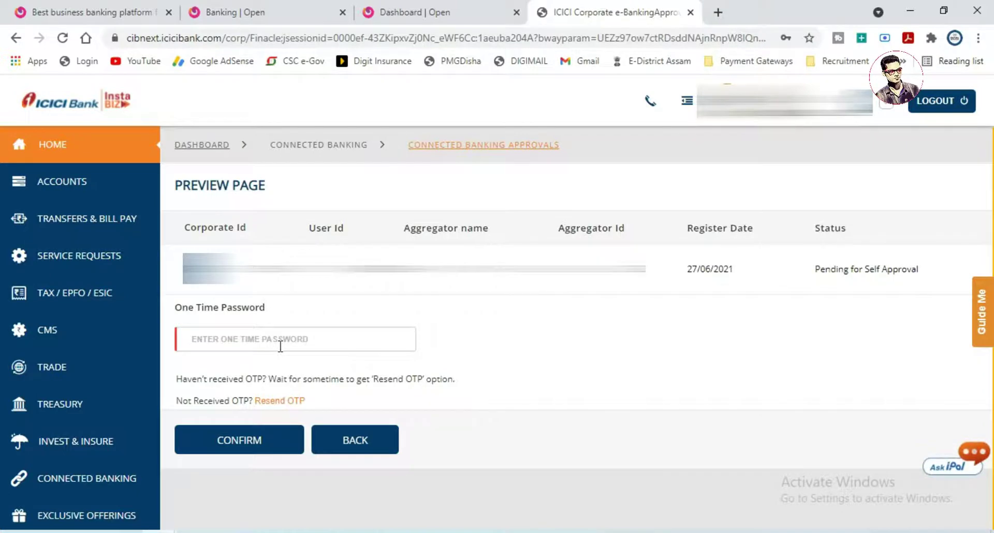
Confirm the aggregator approval with the one-time password, dismiss the browser's password update offer and finish the summary.
left_click(280, 346)
key("ctrl+v")
left_click(243, 440)
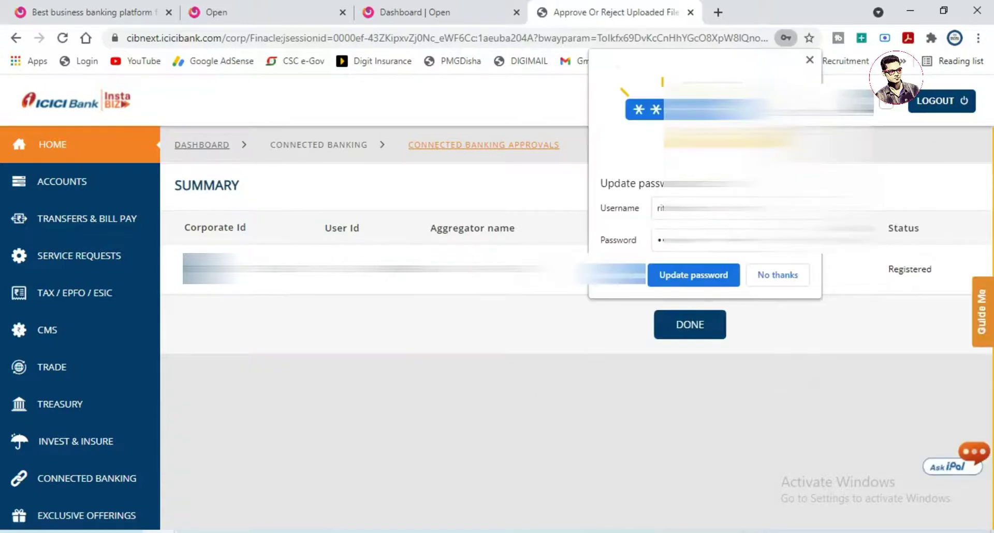
left_click(810, 60)
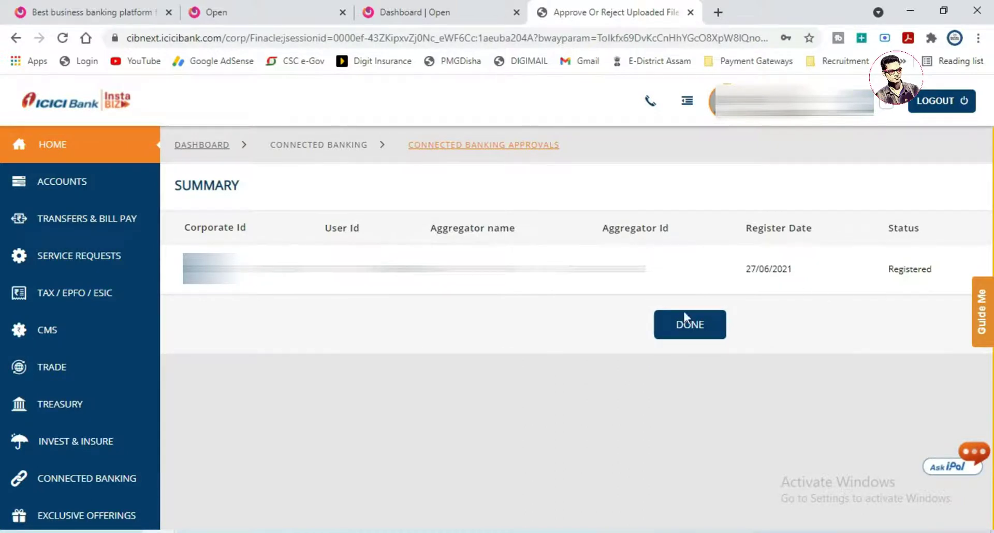
left_click(687, 331)
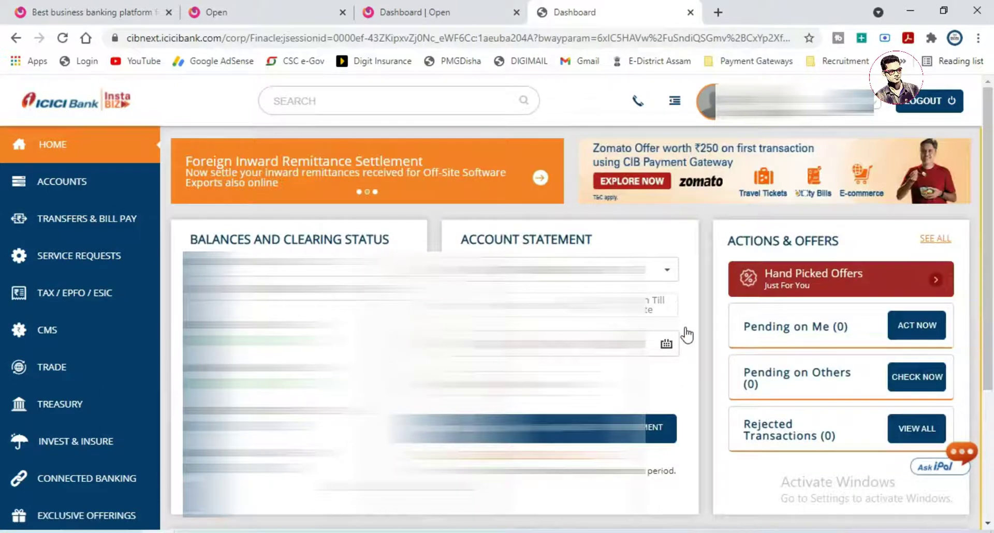
Open My Connected Banking Profile in the ICICI portal to check the aggregator's registration status.
left_click(129, 483)
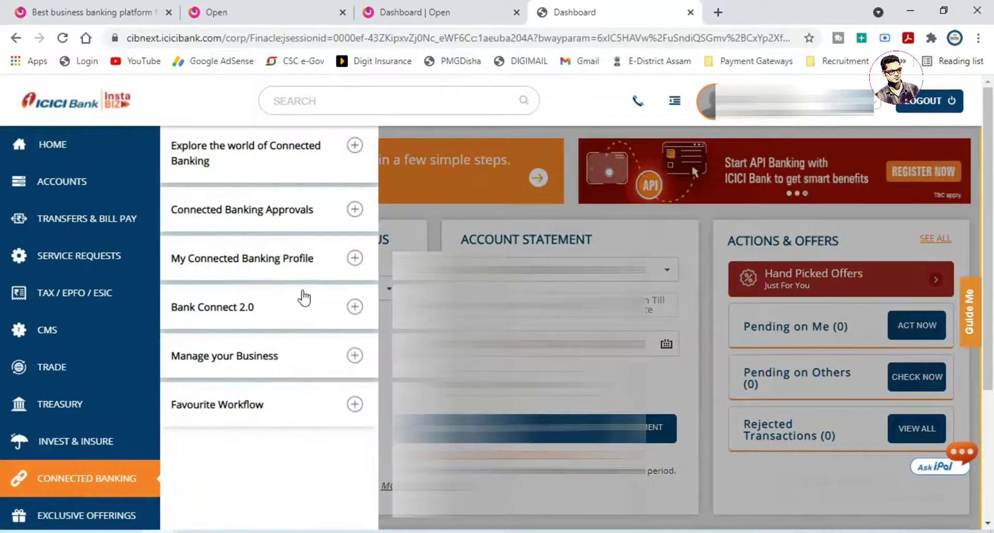
left_click(354, 211)
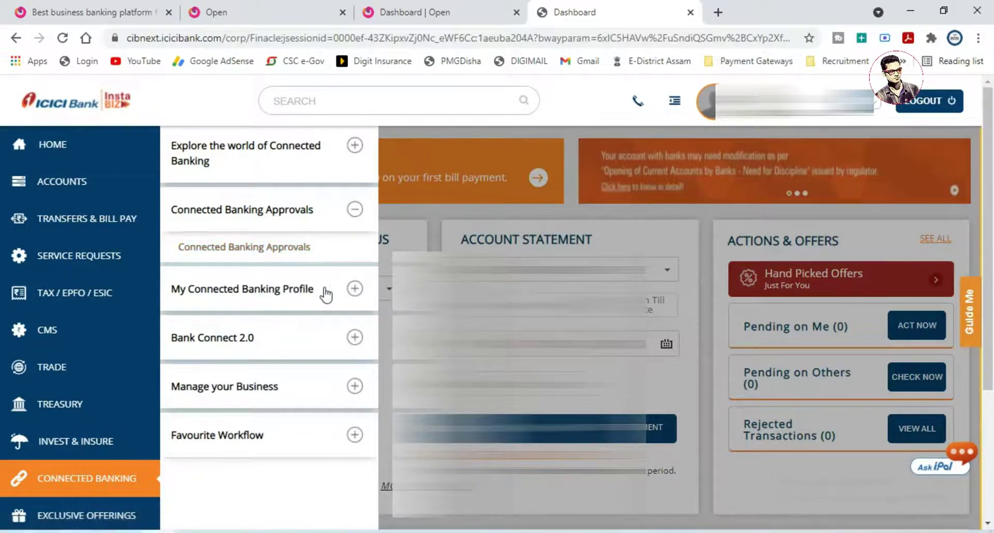
left_click(355, 290)
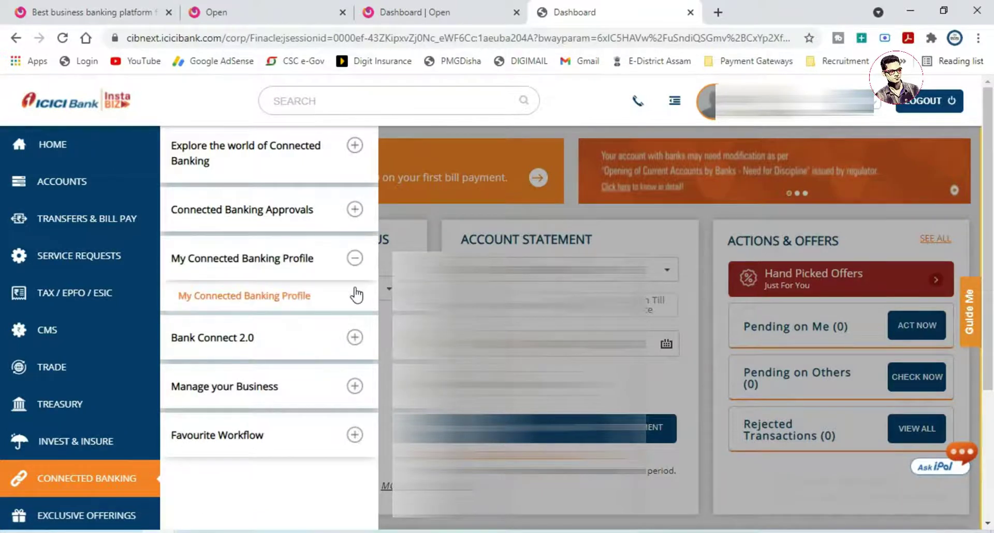
left_click(279, 298)
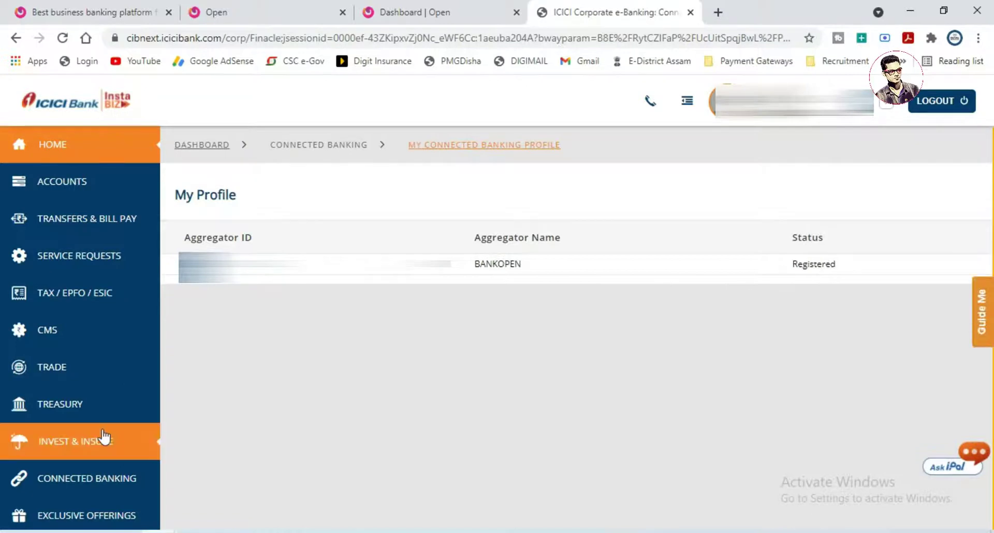
Return to Open, close the ICICI linking panel and refresh the Banking page by way of the Dashboard.
left_click(287, 14)
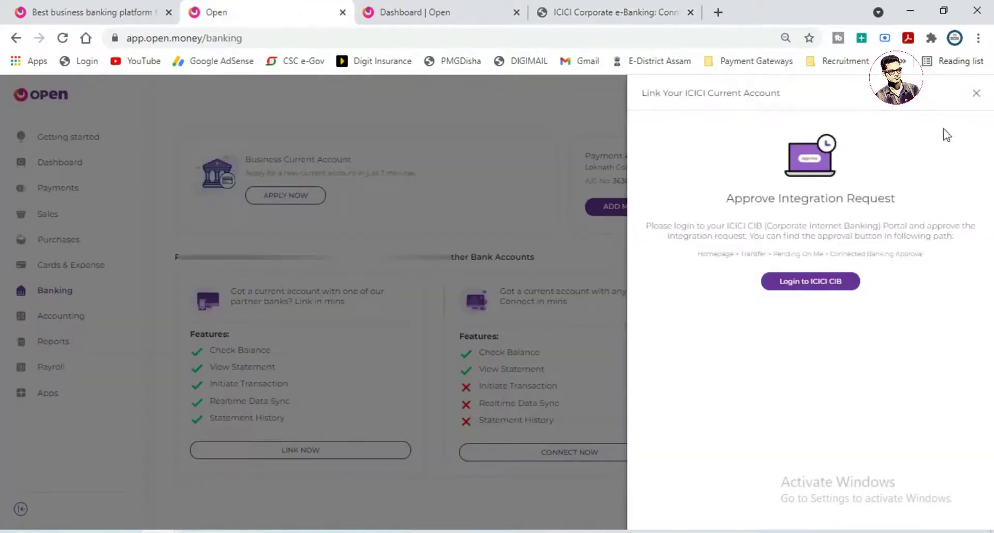
left_click(976, 99)
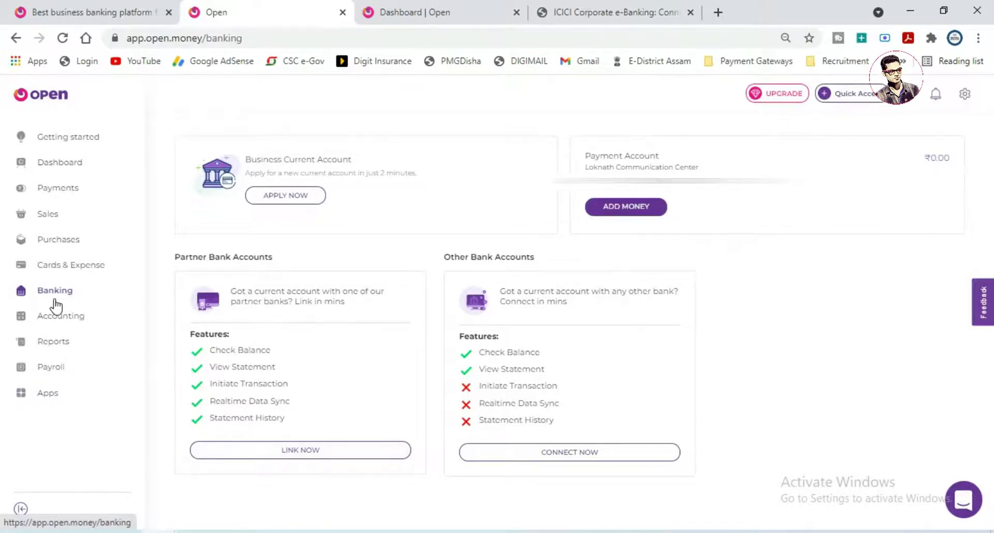
left_click(61, 165)
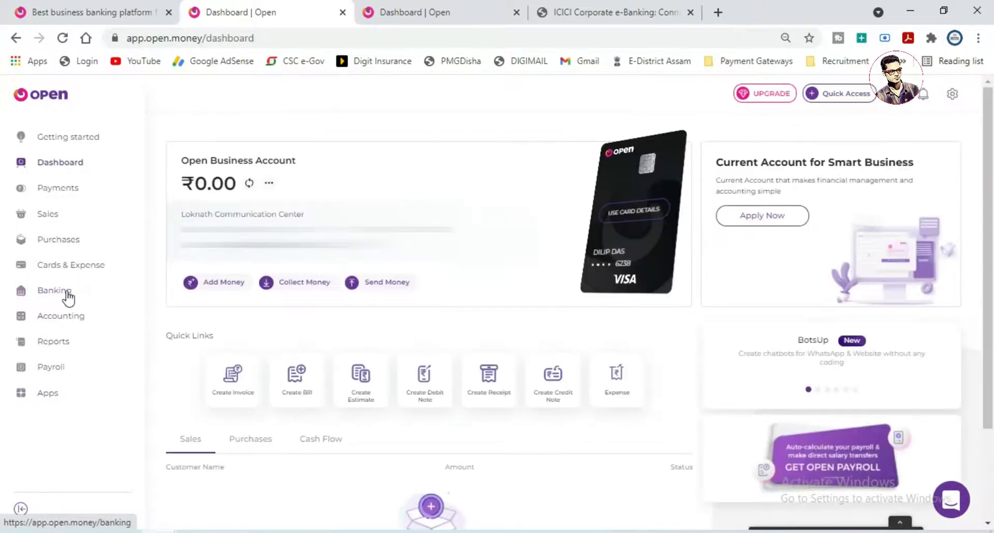
left_click(61, 292)
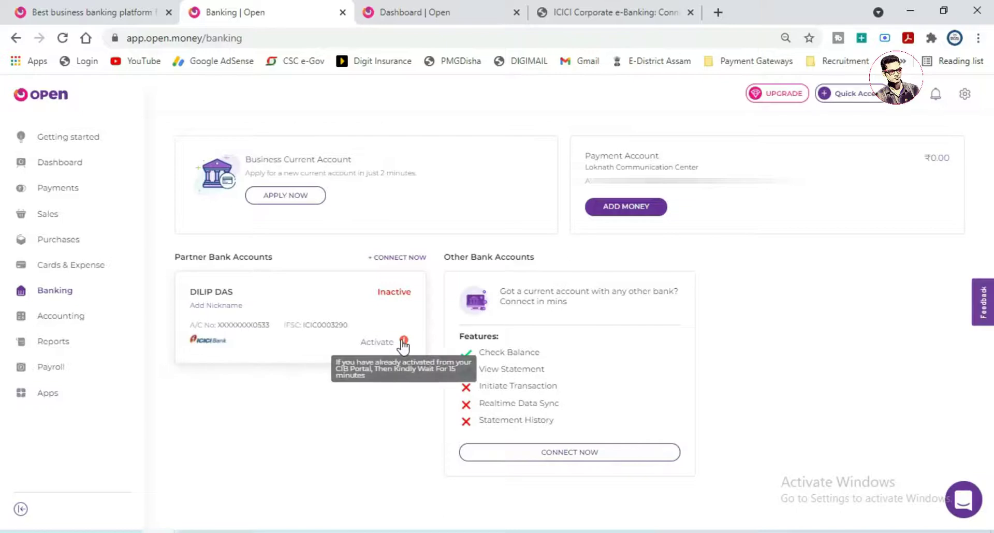
Check the activation notice of the linked ICICI account, open its activation link and close the resulting portal page.
mouse_move(404, 343)
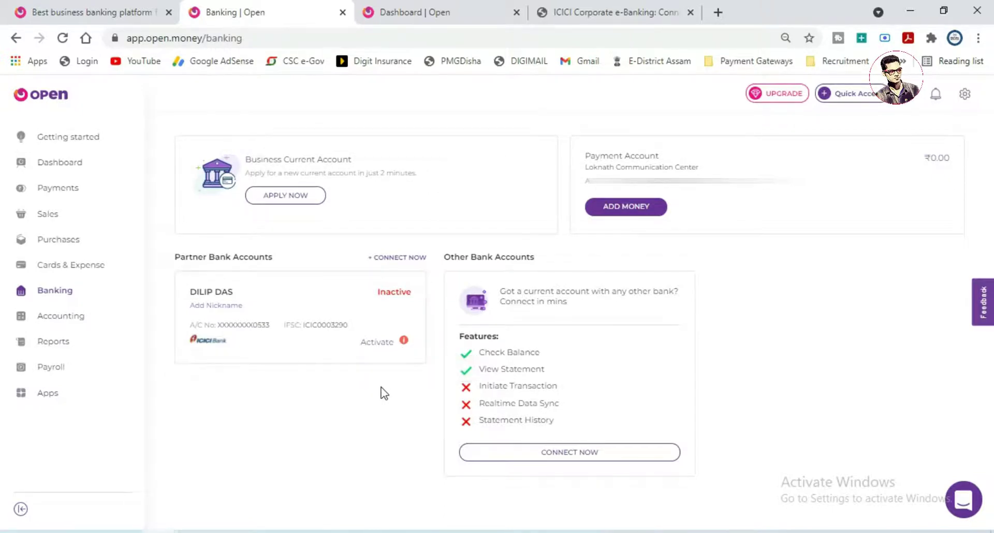
left_click(384, 344)
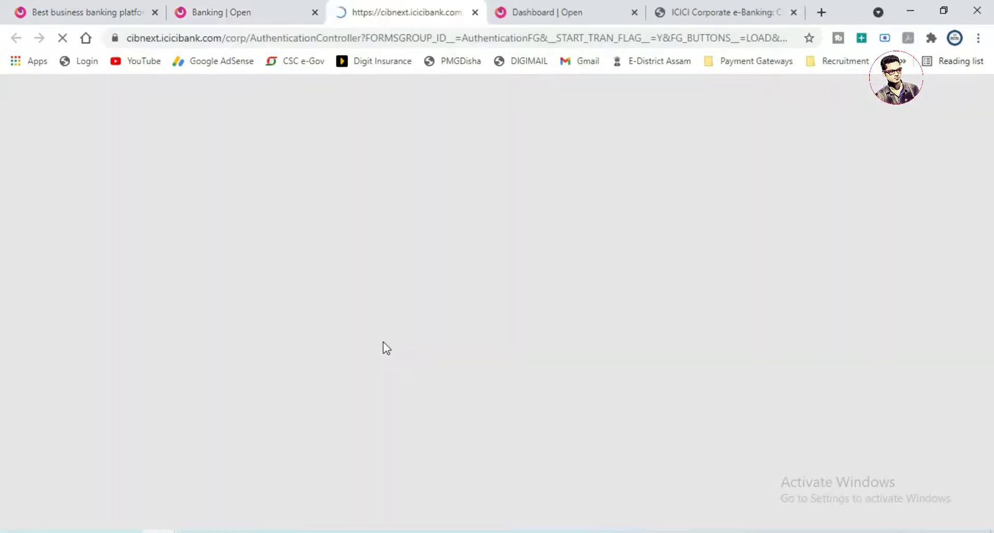
left_click(475, 13)
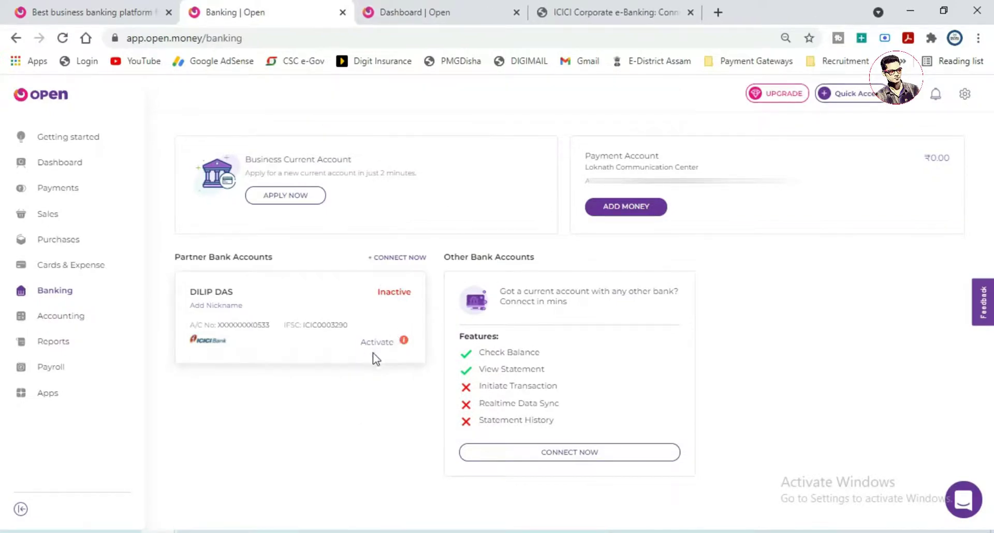
Reopen the Banking page from the Dashboard to check the linked ICICI account's activation status.
left_click(47, 162)
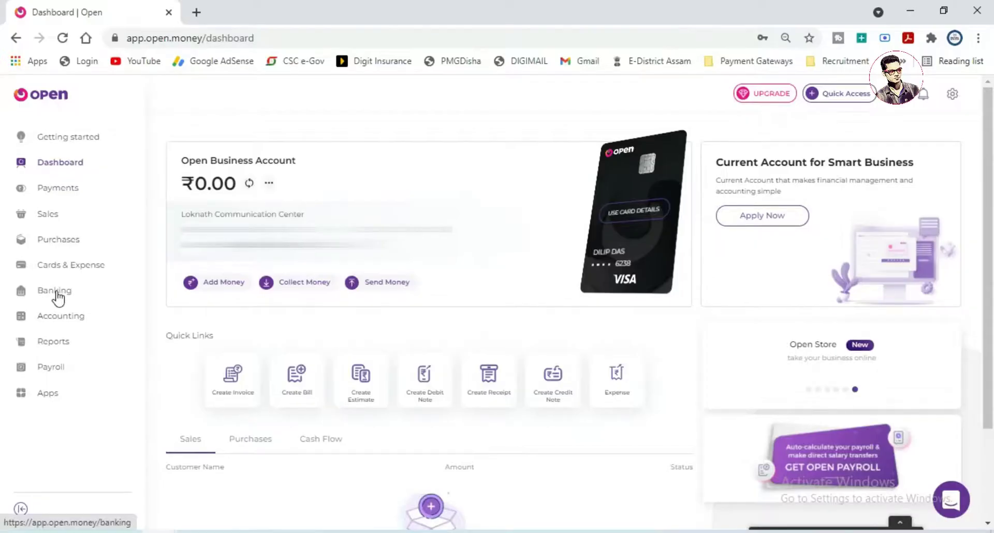
left_click(56, 293)
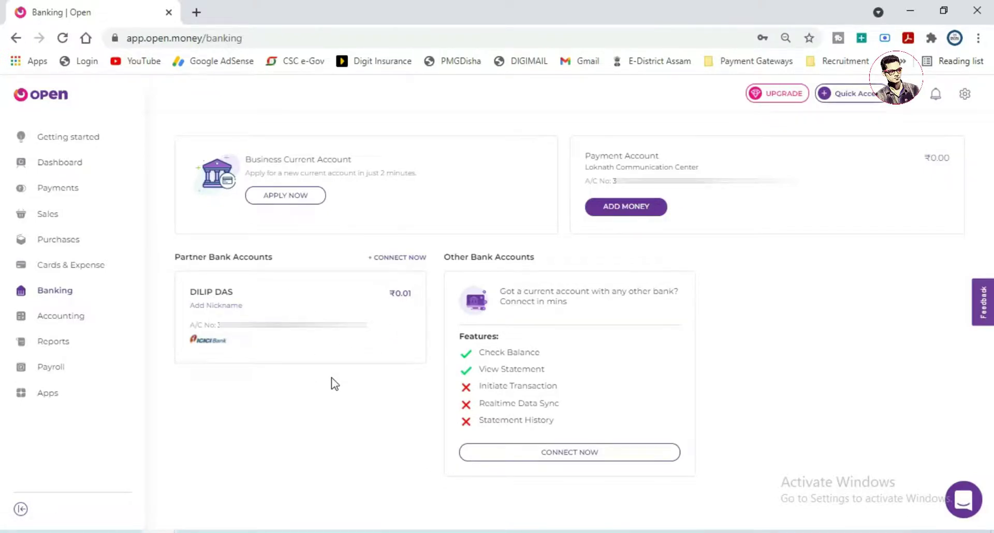
Expand the linked ICICI account's branch and login details, and open its transaction statement.
mouse_move(257, 337)
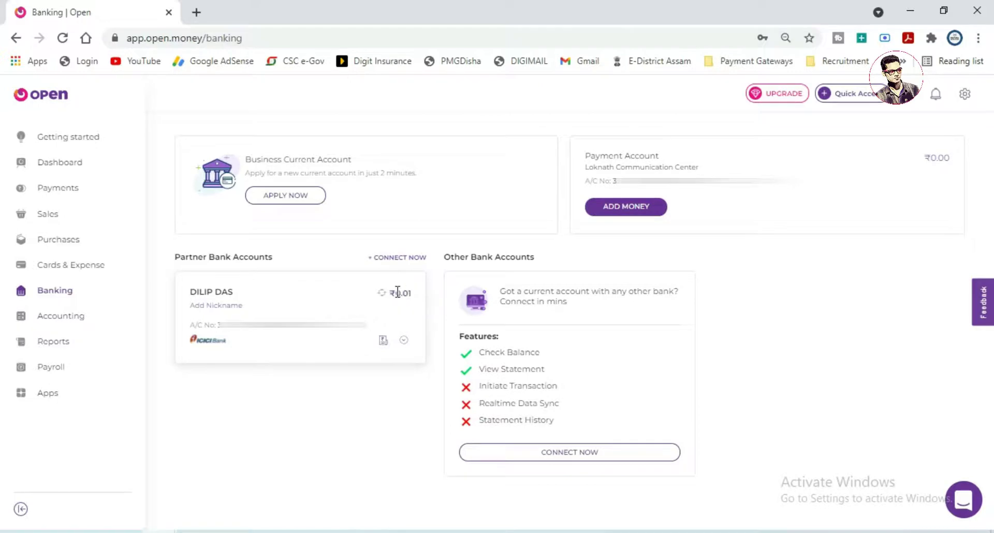
left_click(403, 341)
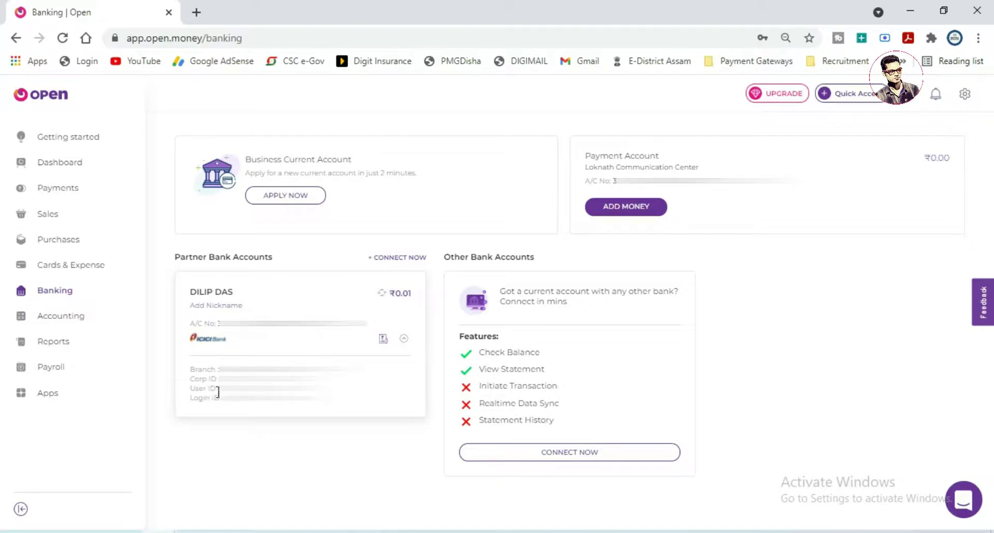
left_click(383, 340)
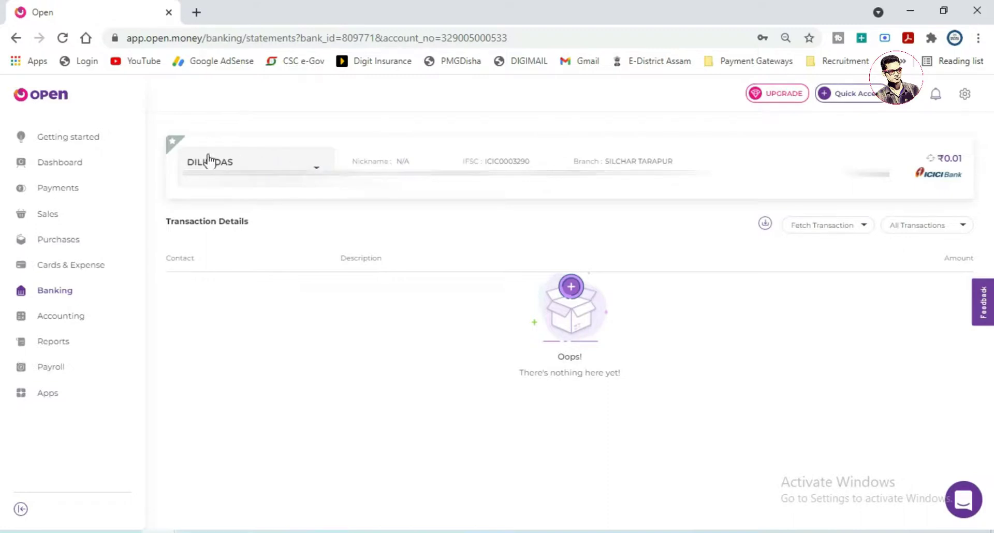
Make the ICICI account the default bank for fund transfers and check the list of selectable accounts.
left_click(174, 148)
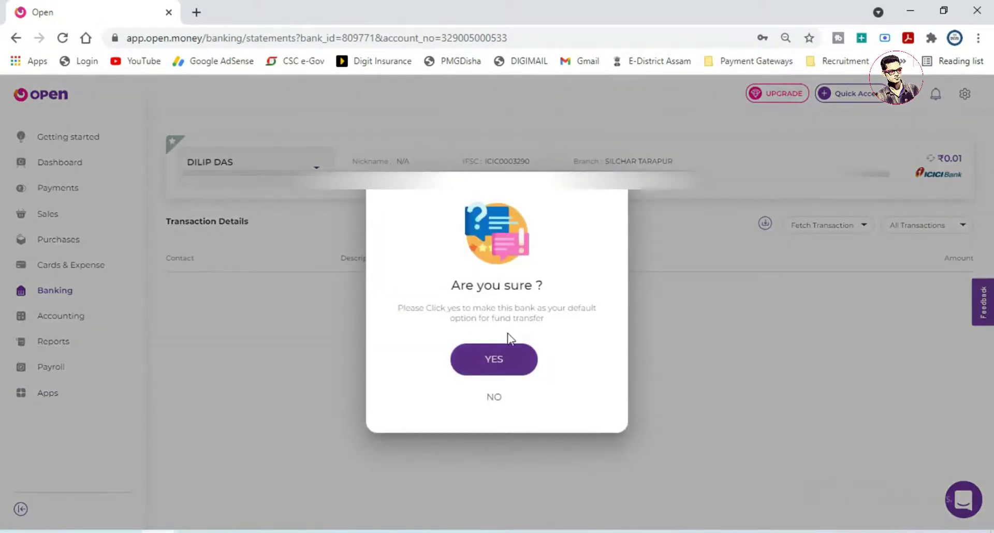
left_click(496, 364)
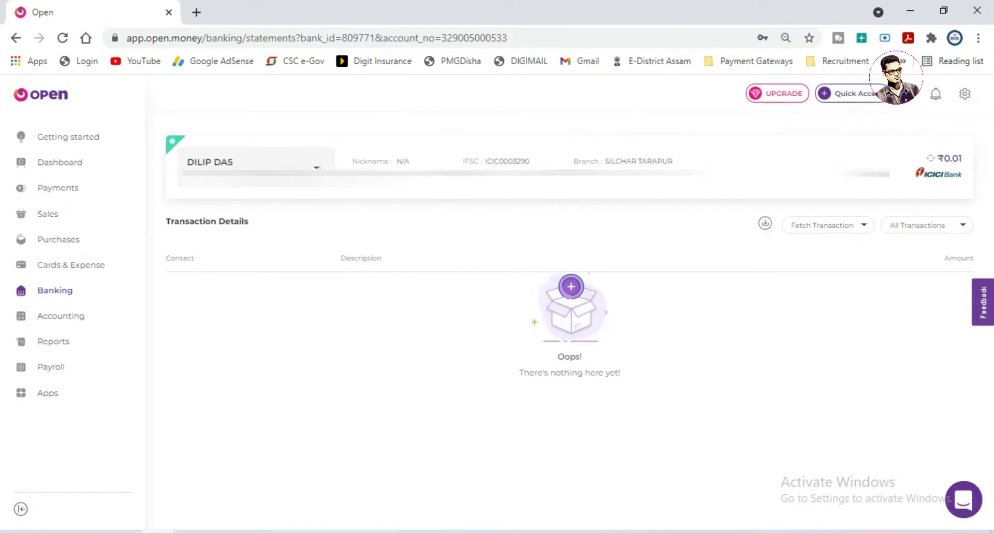
left_click(317, 167)
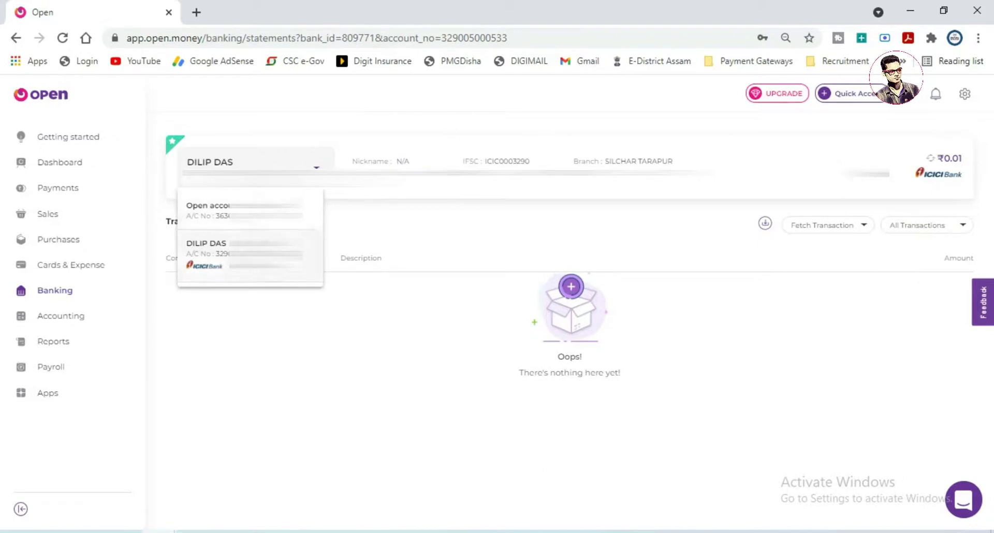
left_click(313, 334)
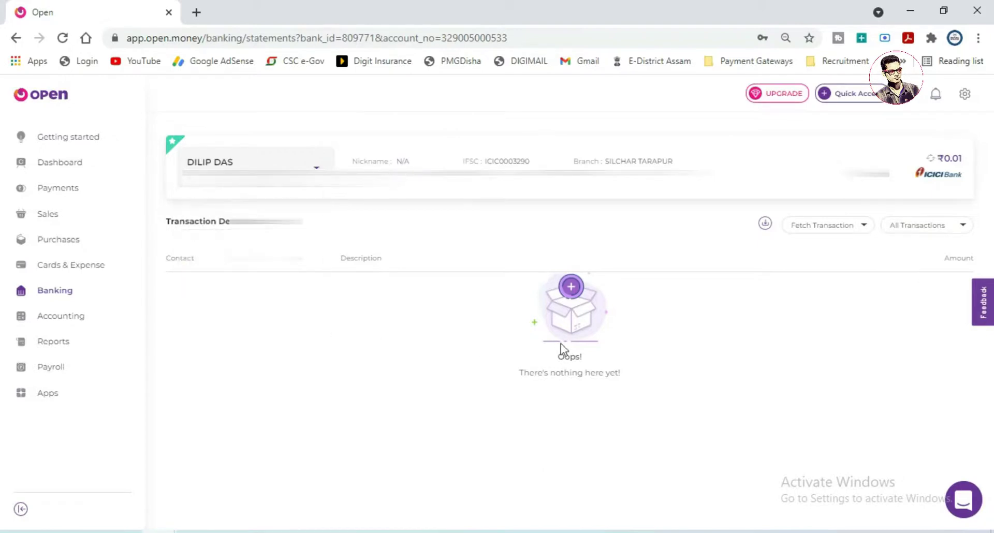